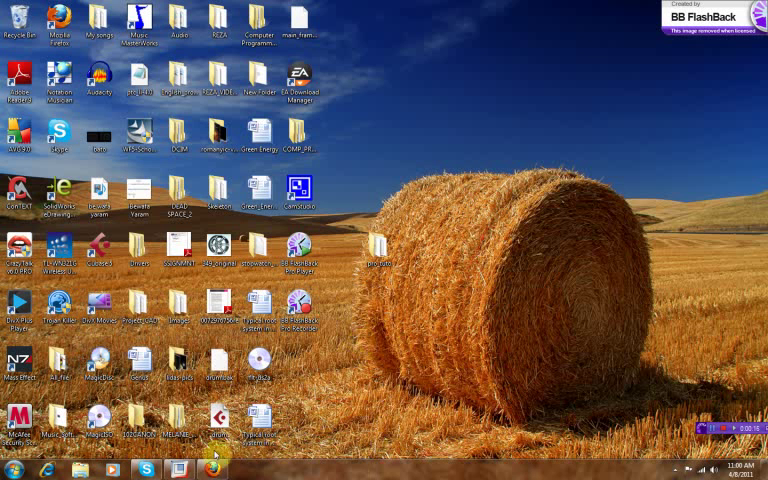
Create a new part named pattern using the mmns_part_solid metric template
left_click(179, 467)
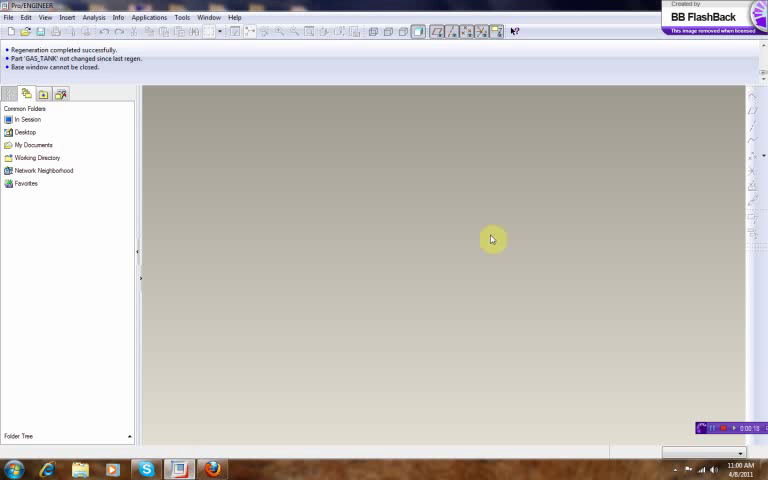
left_click(12, 31)
type("pattern")
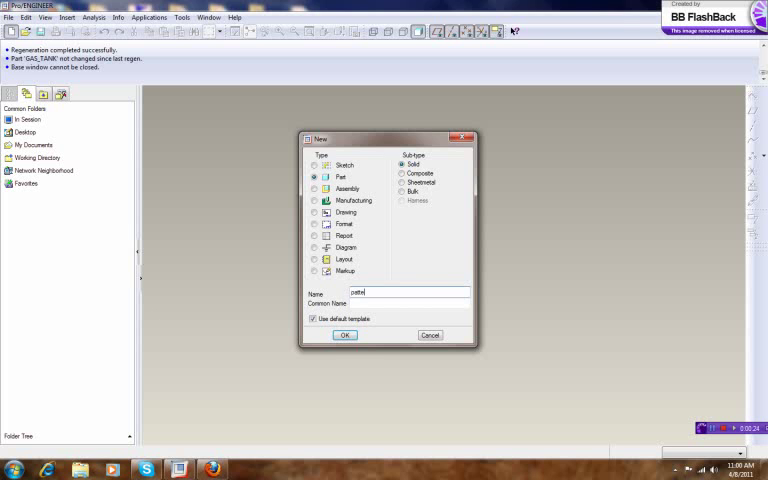
left_click(313, 319)
left_click(340, 336)
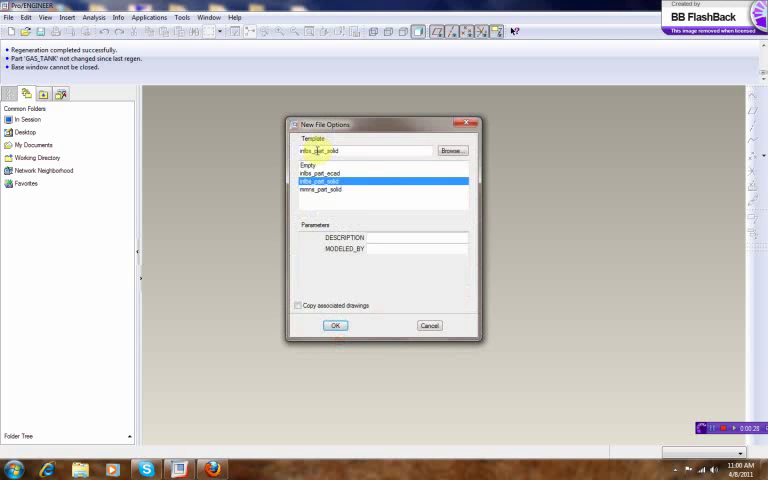
left_click(326, 190)
left_click(339, 323)
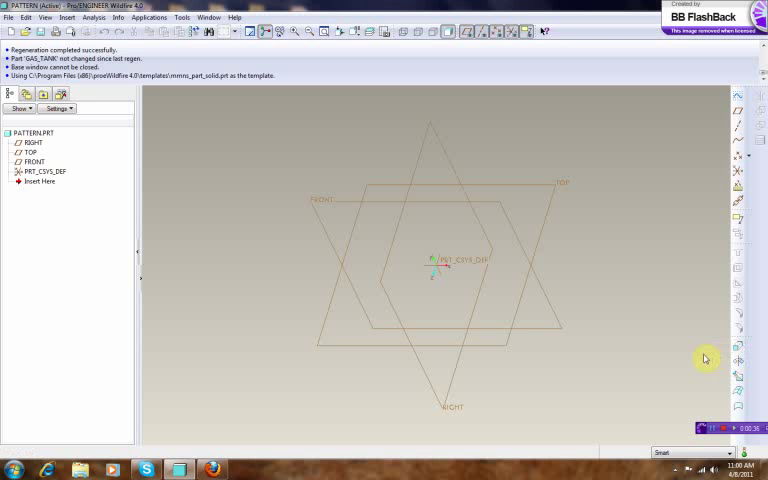
Start an extrusion whose internal sketch is placed on the TOP datum plane
left_click(738, 347)
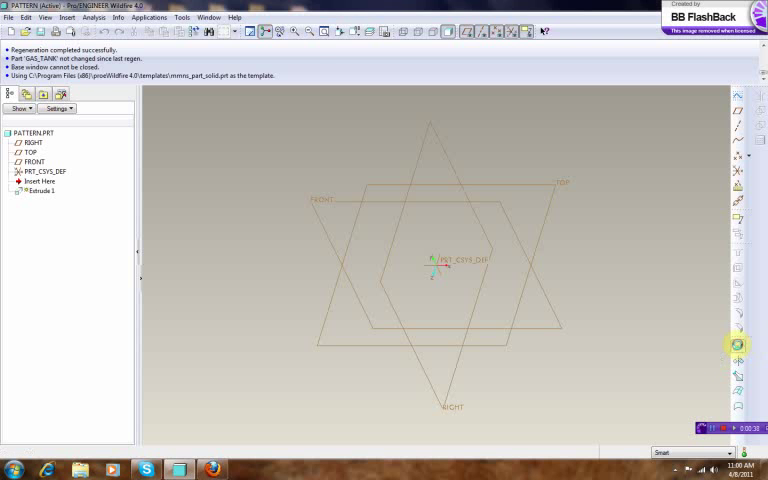
left_click(40, 79)
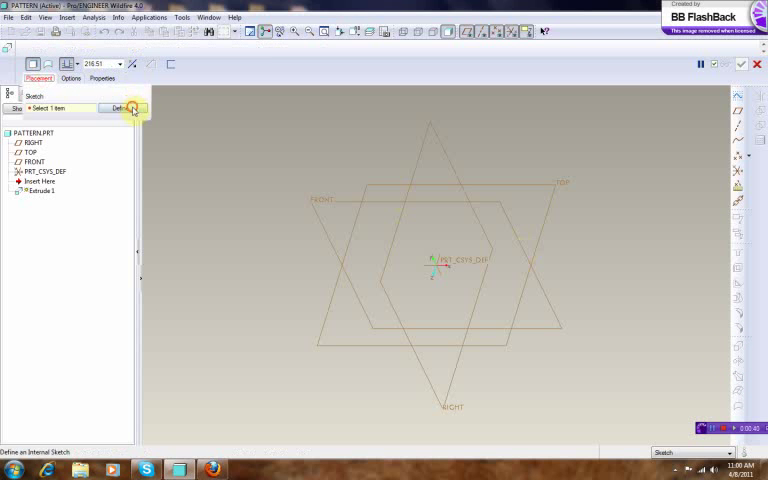
left_click(130, 106)
left_click(556, 193)
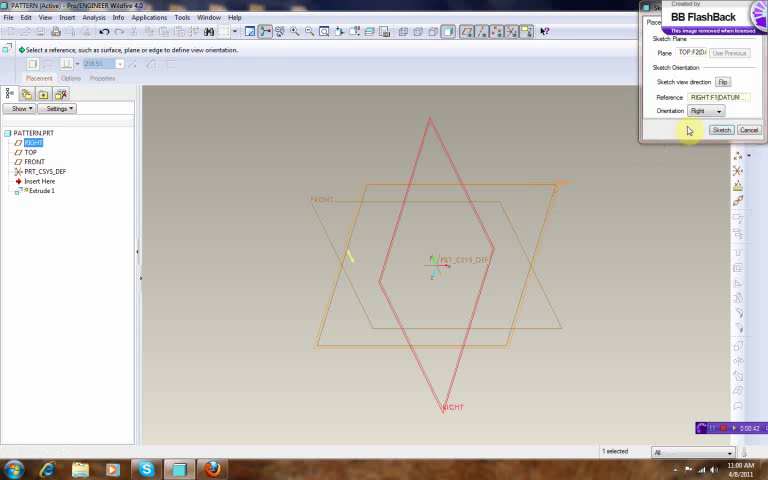
left_click(711, 130)
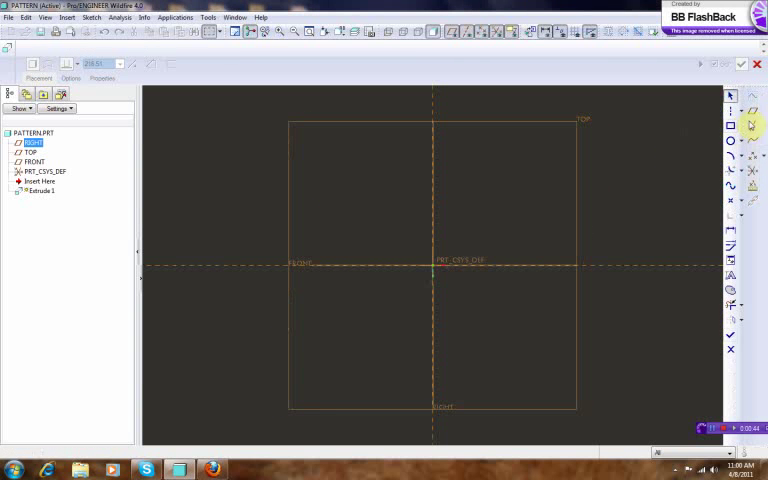
Draw a circle at the origin, set its diameter to 50, and finish the sketch
left_click(739, 109)
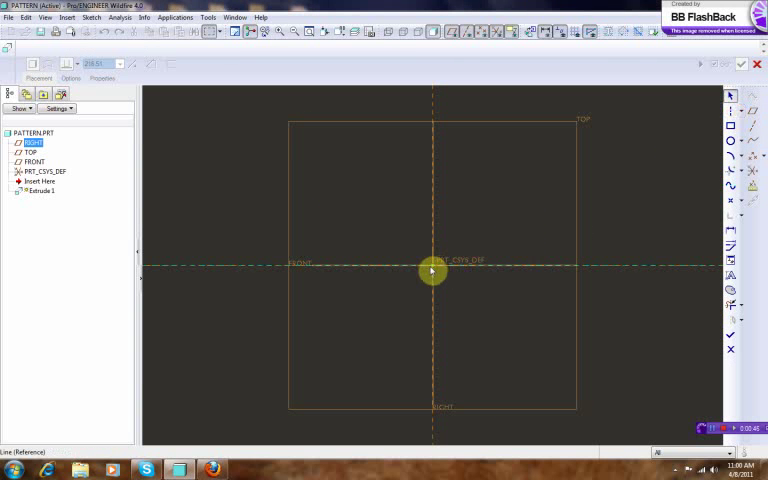
left_click(753, 116)
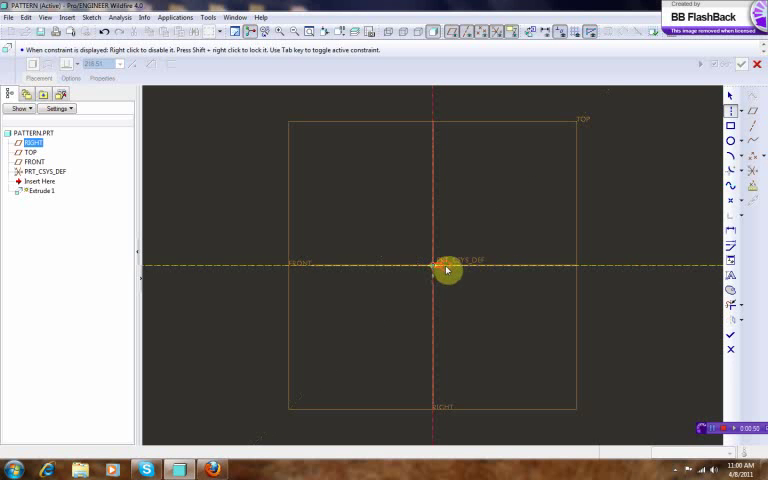
left_click(732, 141)
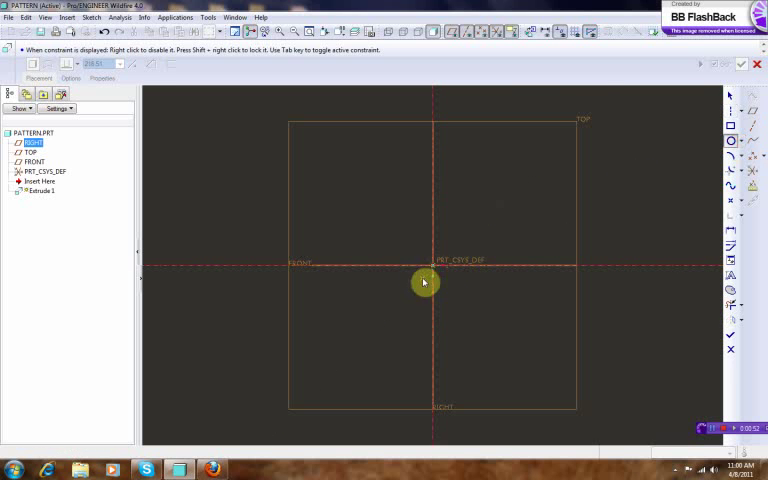
left_click(433, 266)
left_click(490, 325)
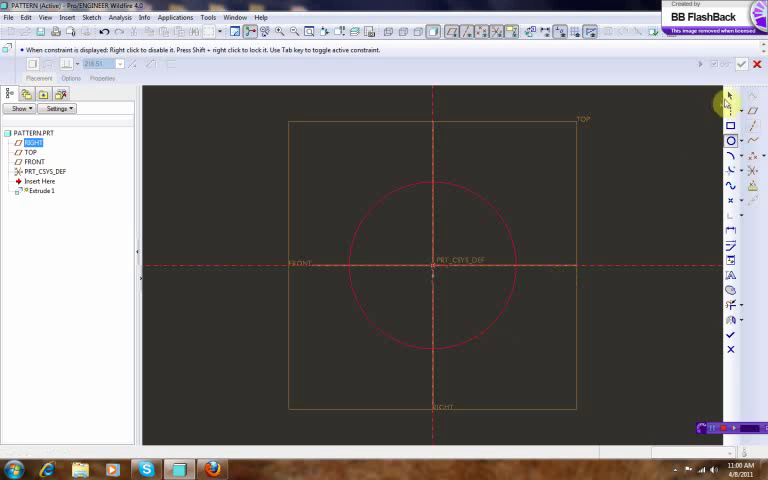
left_click(730, 96)
double_click(331, 186)
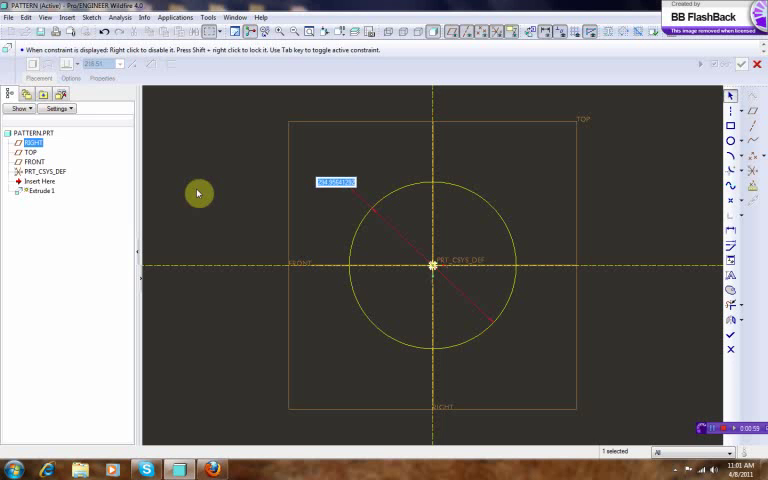
type("350")
key("Return")
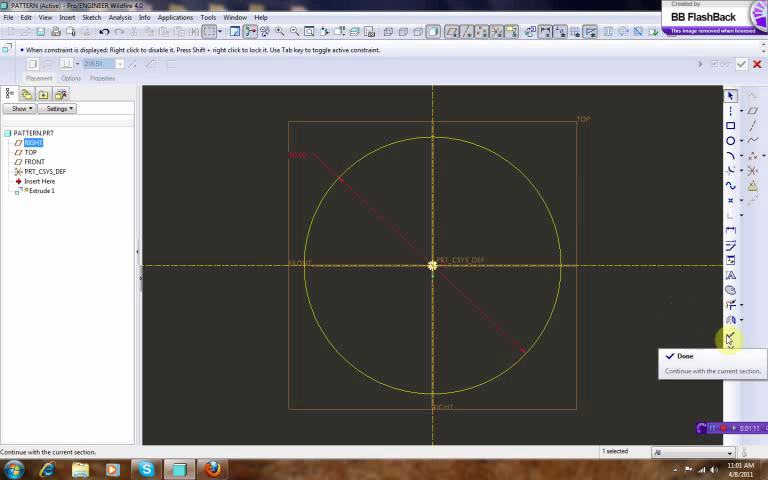
left_click(731, 335)
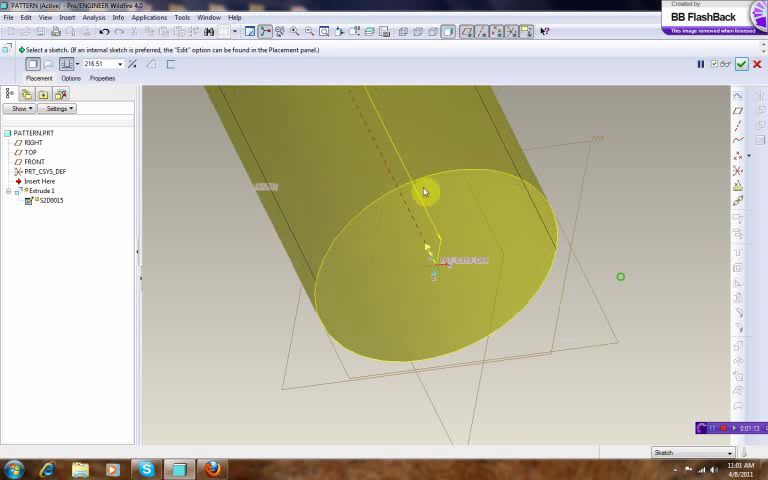
Set the extrusion depth to 5 mm and apply it to create Extrude 1
double_click(103, 63)
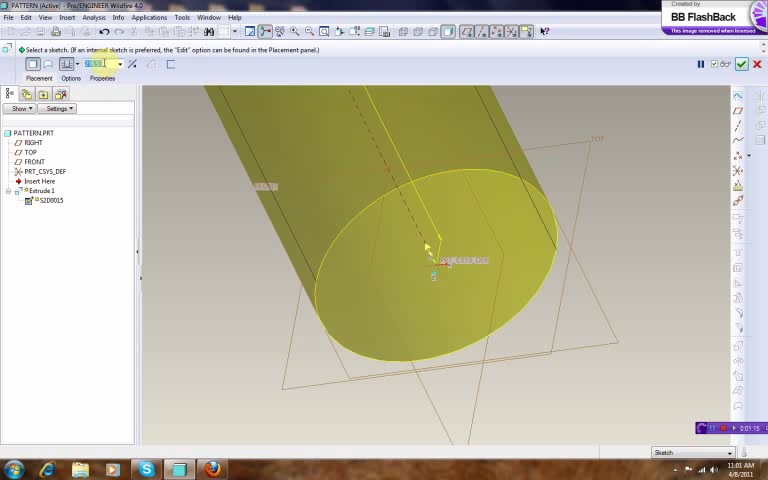
type("5")
key("Return")
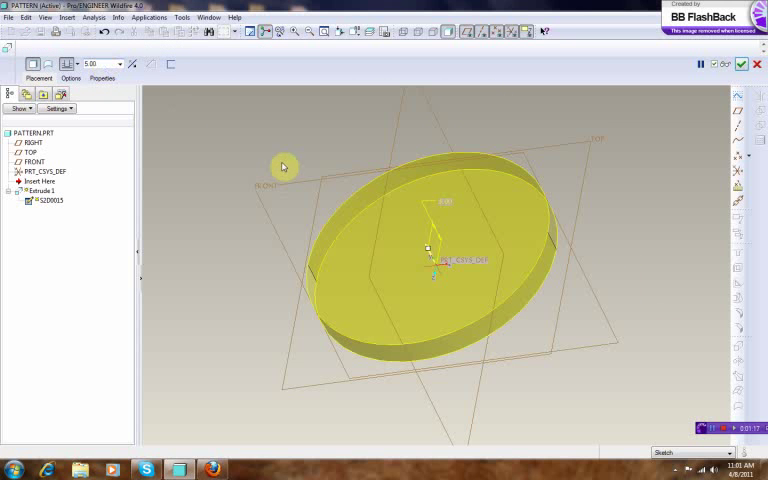
middle_click_drag(283, 167, 277, 181)
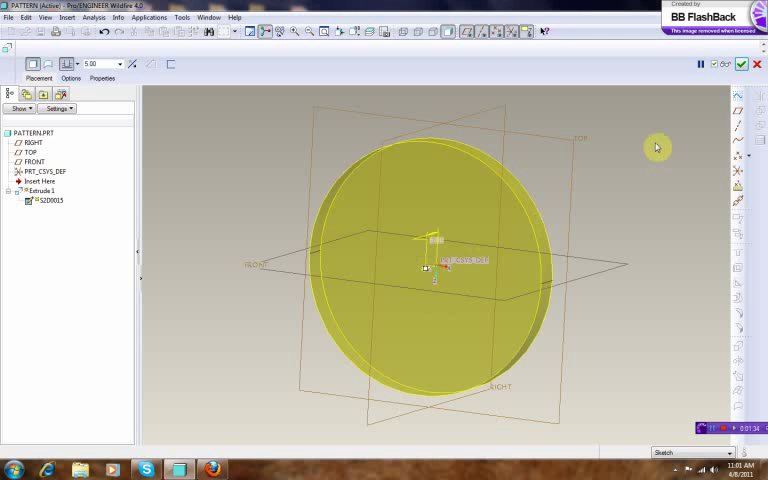
left_click(742, 66)
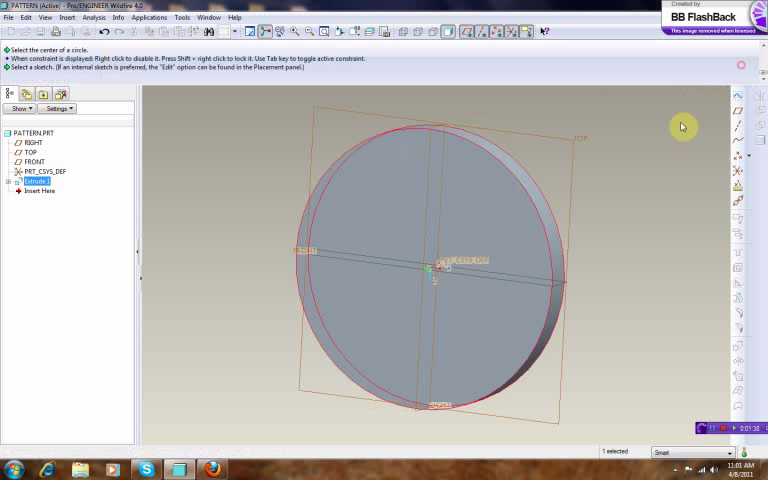
middle_click_drag(609, 209, 622, 245)
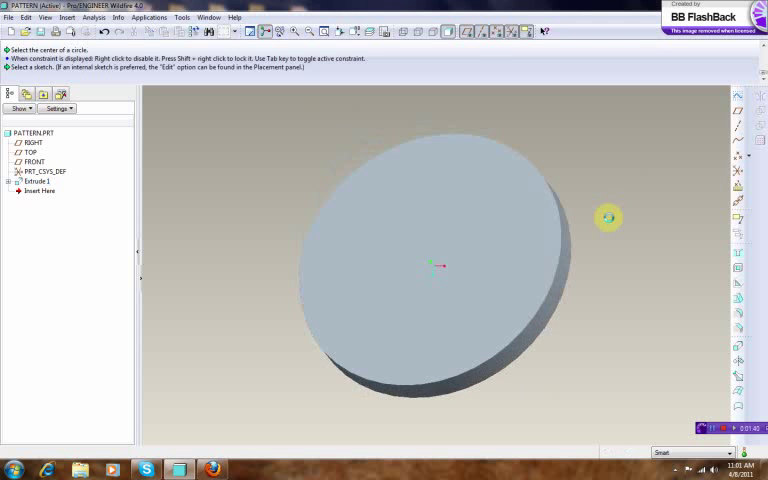
Place a new hole on the disc's top face, referencing the RIGHT plane
left_click(742, 258)
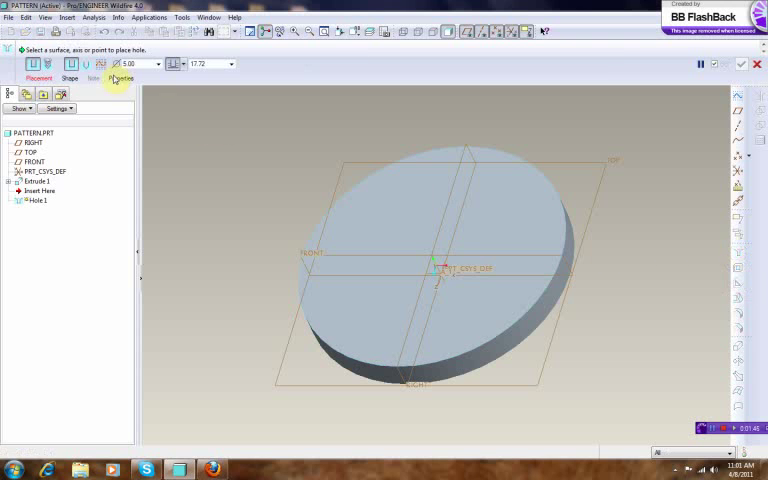
left_click(400, 186)
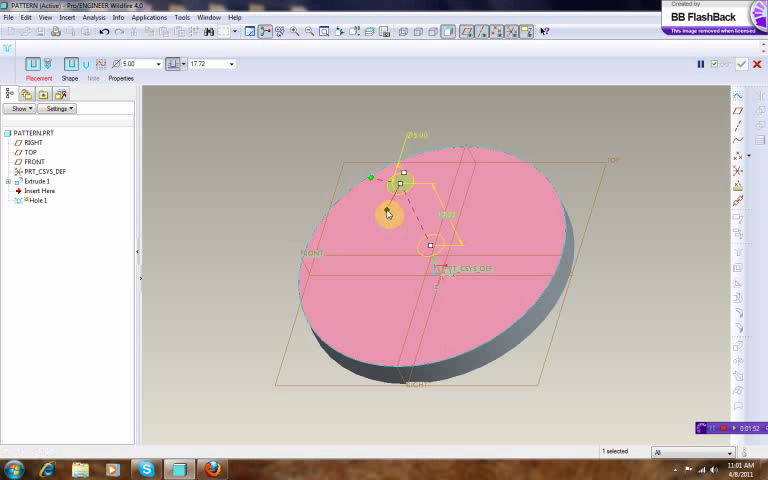
mouse_move(387, 209)
left_mouse_down()
mouse_move(421, 264)
mouse_move(436, 270)
left_mouse_up()
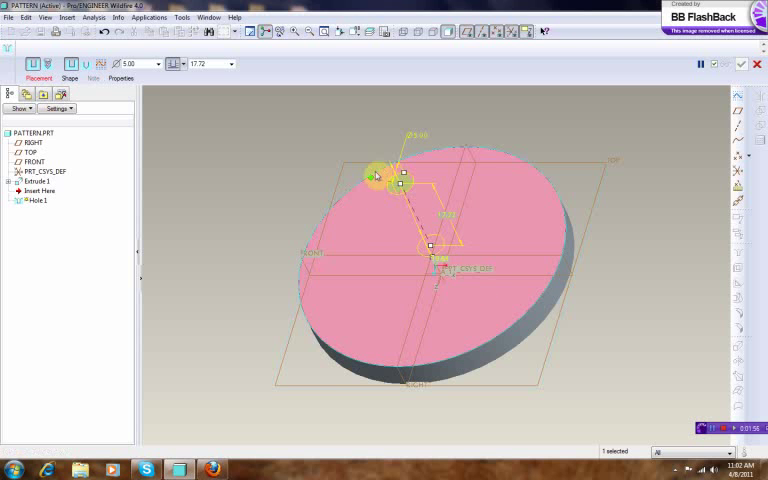
mouse_move(372, 180)
left_mouse_down()
mouse_move(451, 201)
mouse_move(454, 185)
left_mouse_up()
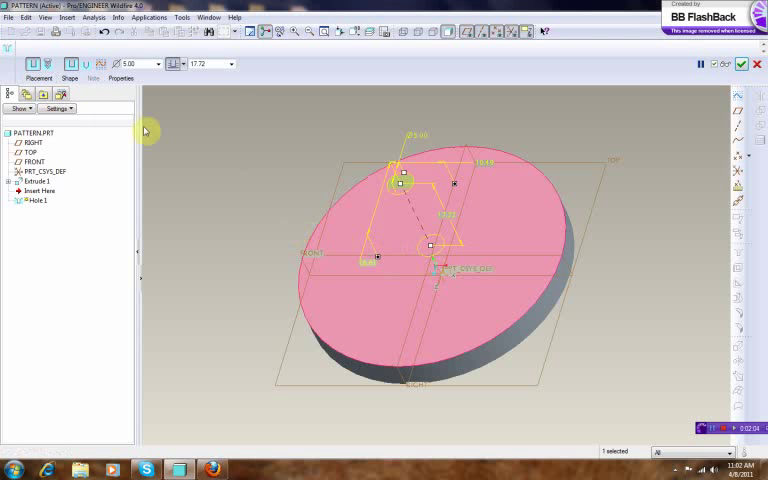
Make the hole a standard counterbored profile and check its preview
left_click(86, 64)
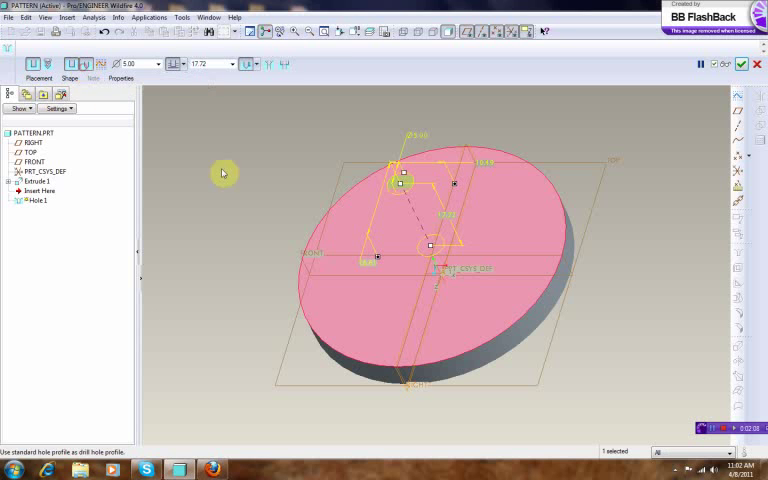
left_click(284, 66)
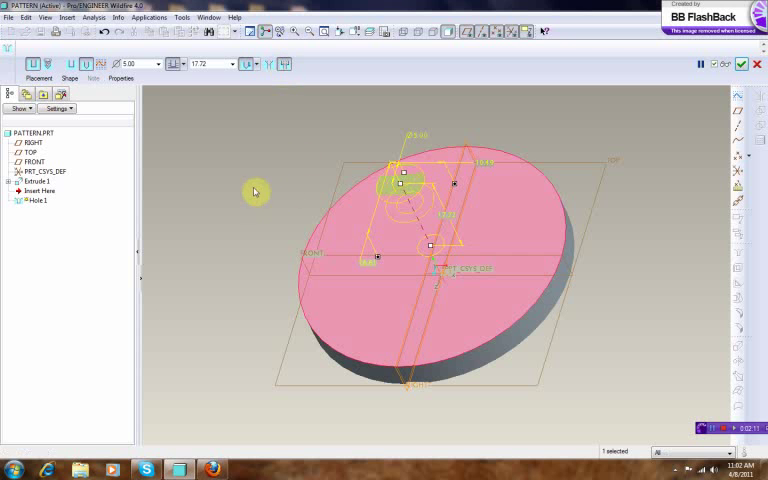
mouse_move(258, 181)
middle_mouse_down()
mouse_move(230, 188)
mouse_move(252, 180)
middle_mouse_up()
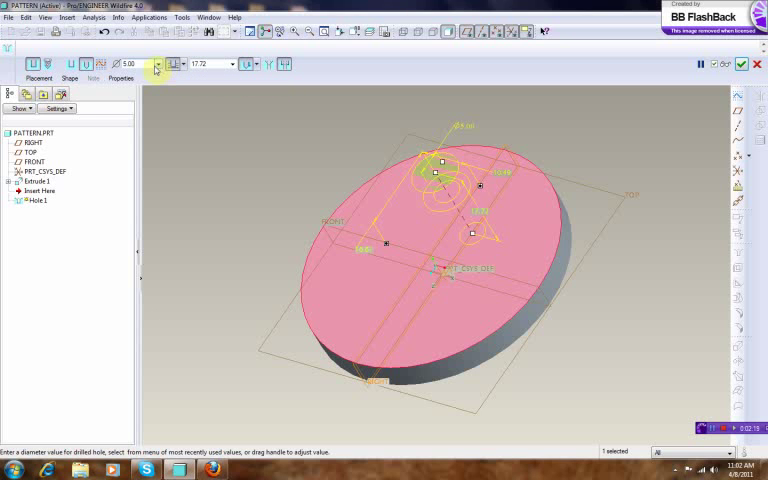
left_click(69, 79)
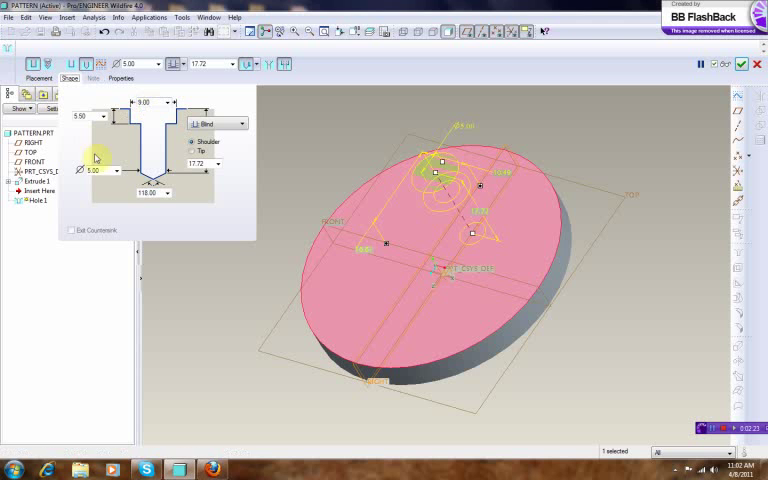
Set the hole depth to Through All
left_click(243, 124)
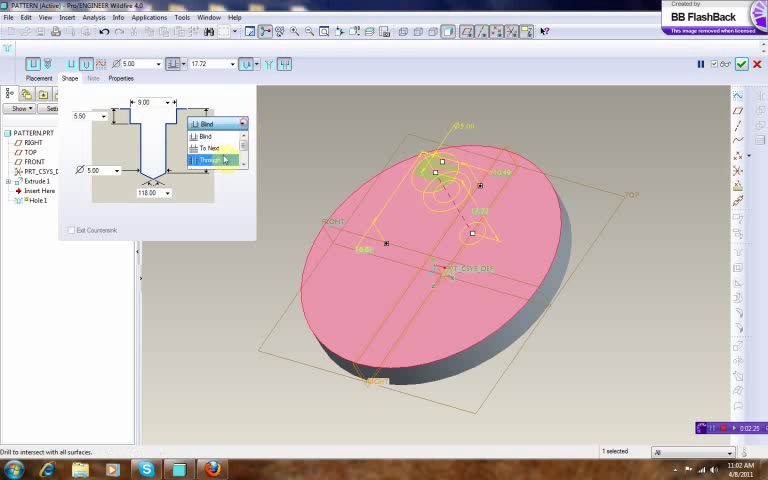
left_click(222, 160)
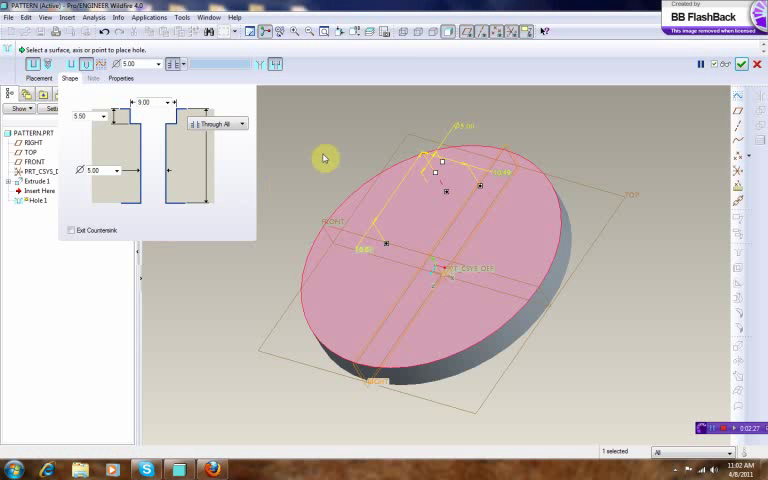
middle_click_drag(332, 157, 322, 175)
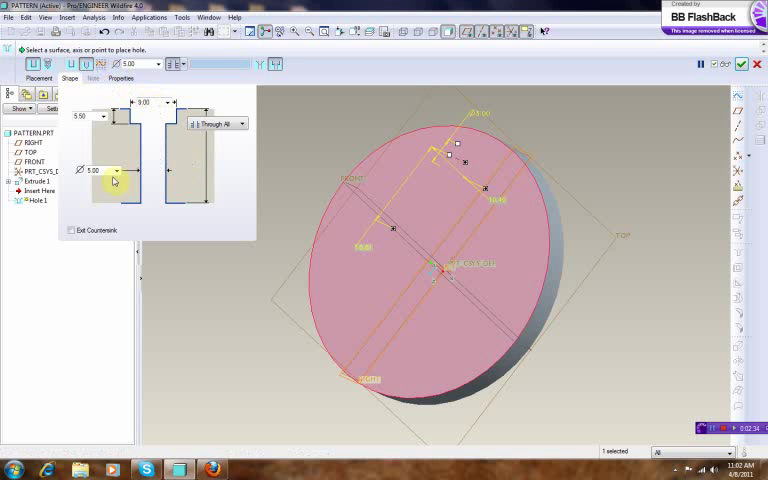
mouse_move(310, 135)
middle_mouse_down()
mouse_move(263, 163)
mouse_move(228, 166)
middle_mouse_up()
Set counterbore depth 2.00, drill diameter 2.50 and counterbore diameter 5.00
double_click(150, 102)
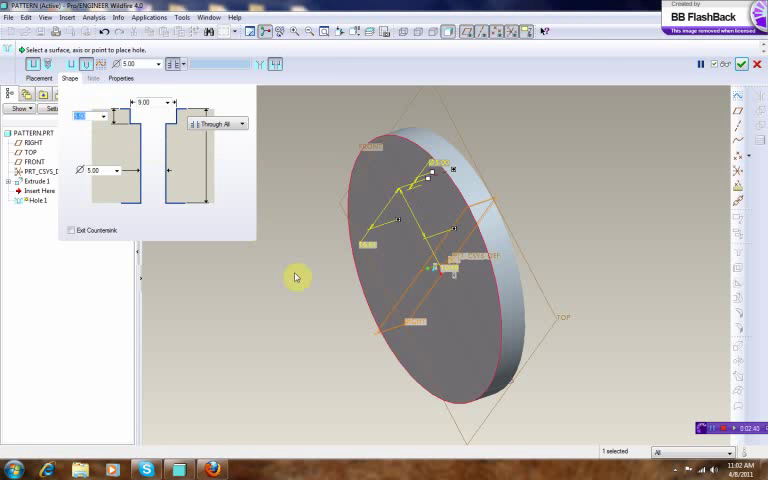
type("2")
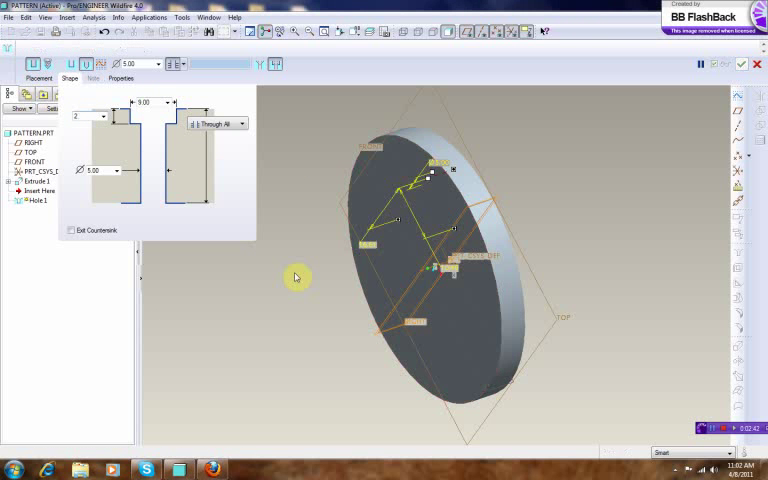
key("Return")
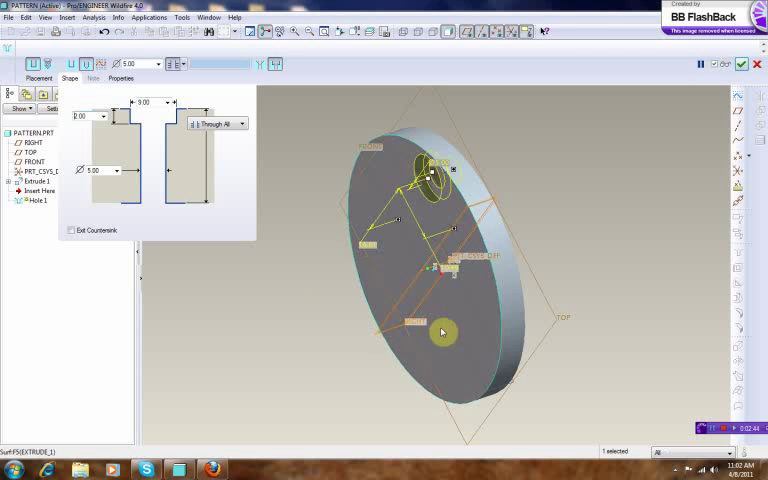
mouse_move(302, 269)
middle_mouse_down()
mouse_move(282, 287)
mouse_move(331, 269)
middle_mouse_up()
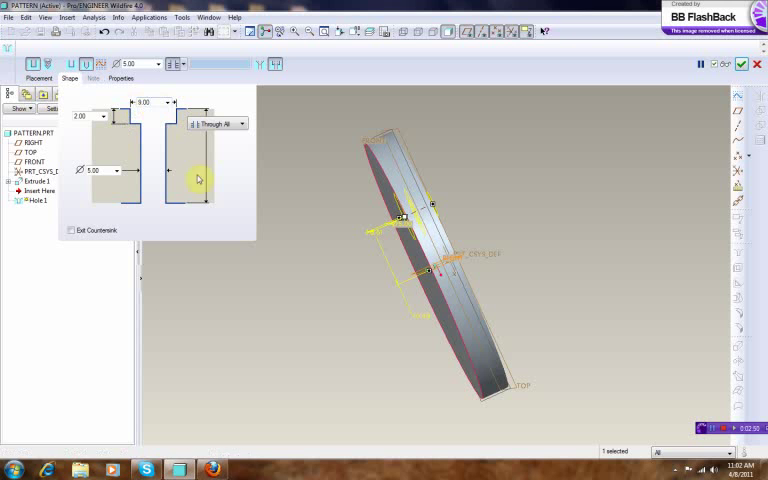
mouse_move(269, 310)
middle_mouse_down()
mouse_move(297, 263)
mouse_move(269, 245)
middle_mouse_up()
double_click(101, 169)
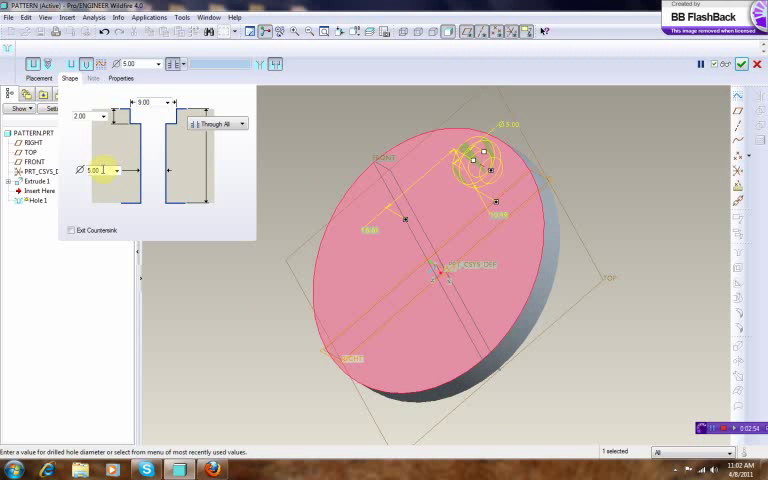
type("2.5")
key("Return")
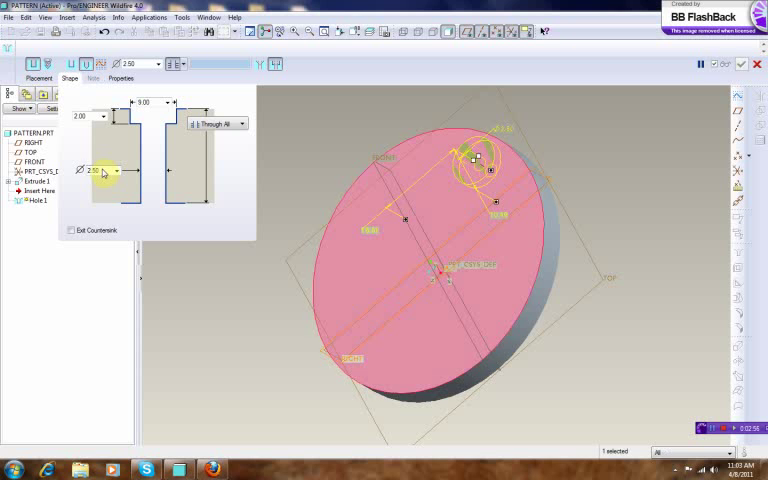
double_click(146, 102)
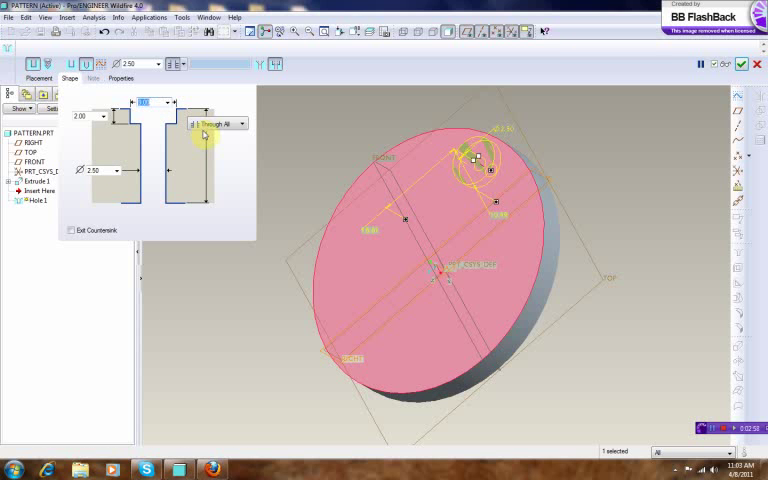
type("5")
key("Return")
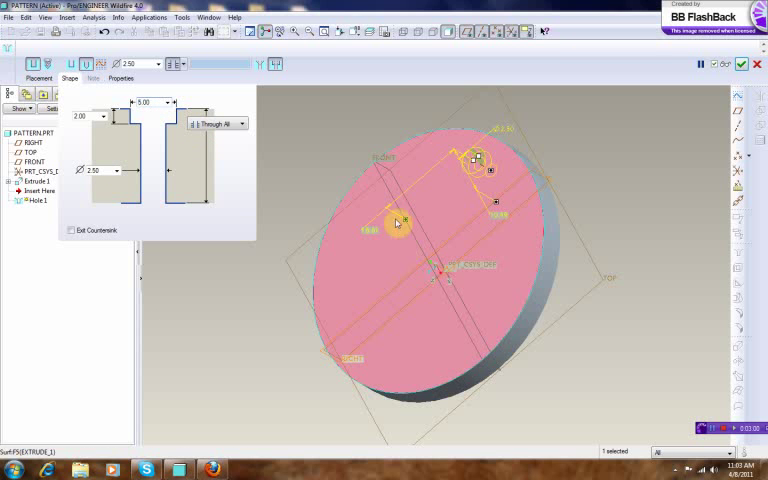
Set the hole placement: aligned to the axis, offset 15 from the RIGHT plane
mouse_move(310, 153)
middle_mouse_down()
mouse_move(351, 171)
mouse_move(348, 158)
middle_mouse_up()
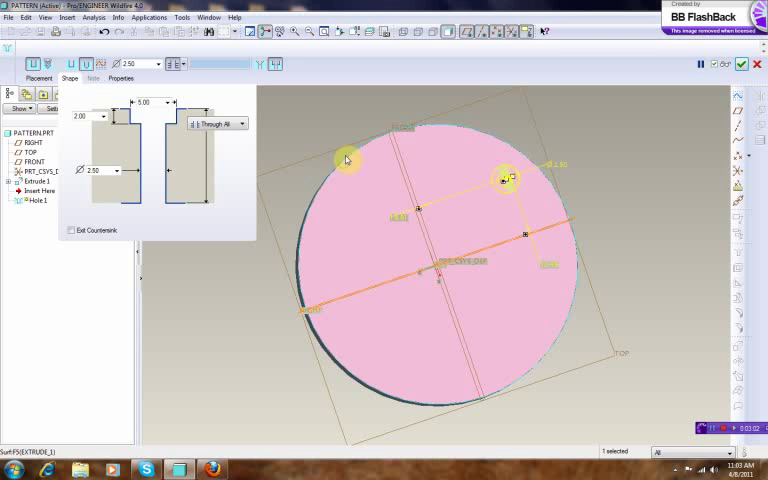
left_click(38, 78)
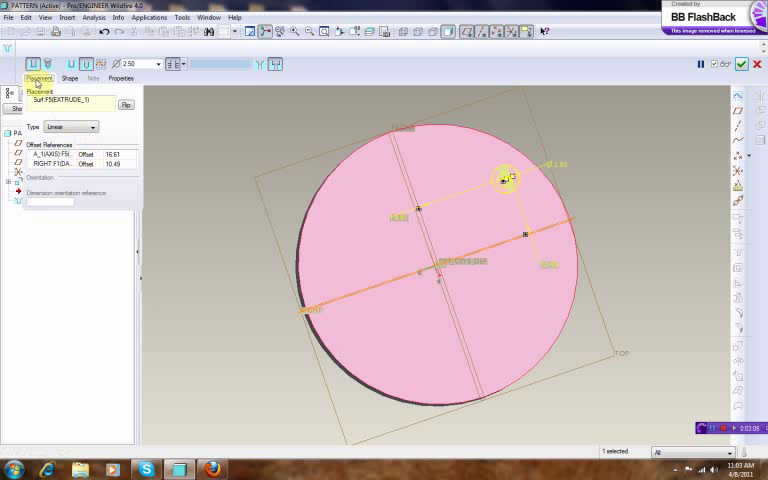
left_click(116, 157)
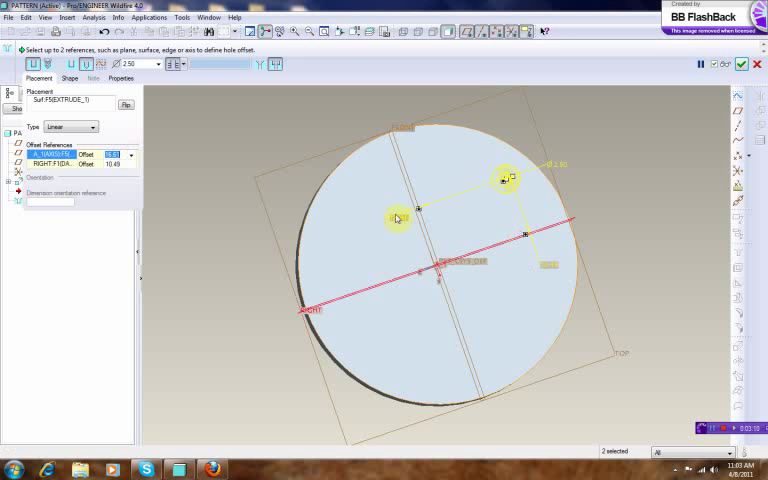
left_click(100, 157)
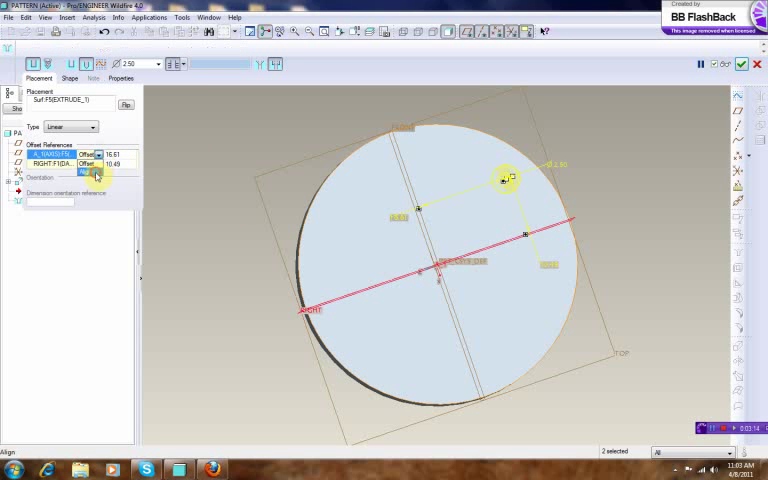
left_click(95, 171)
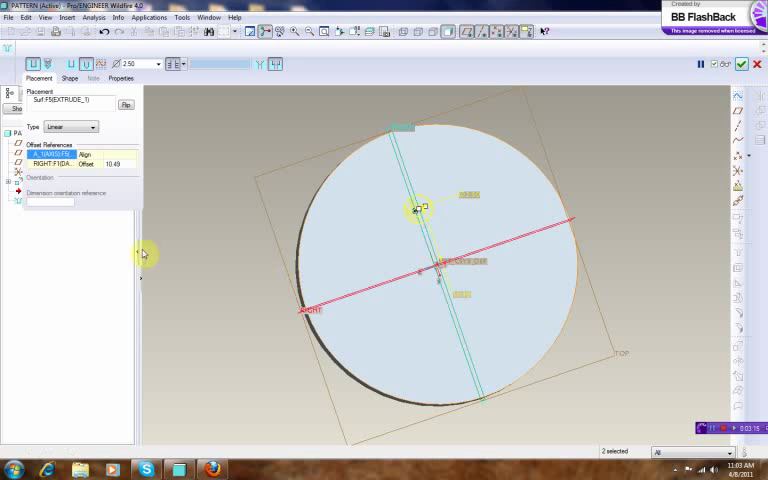
left_click(92, 165)
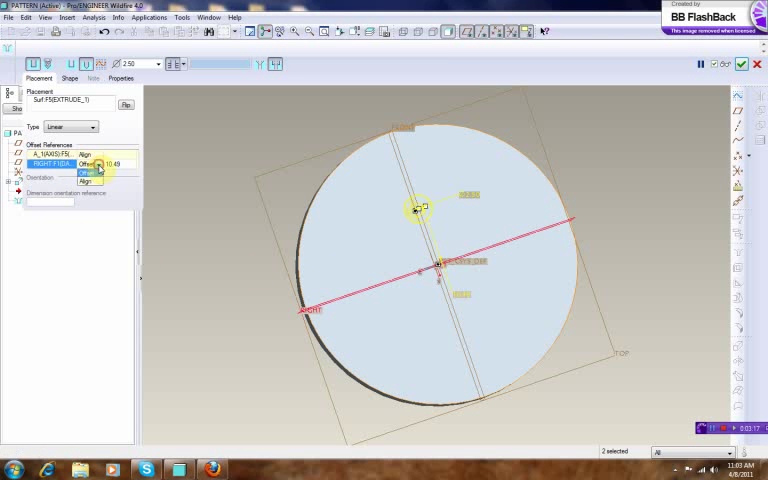
left_click(121, 168)
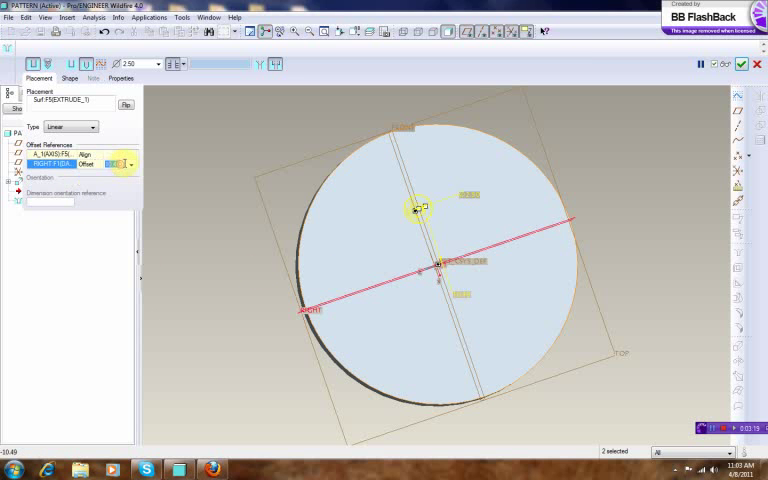
double_click(121, 164)
type("15")
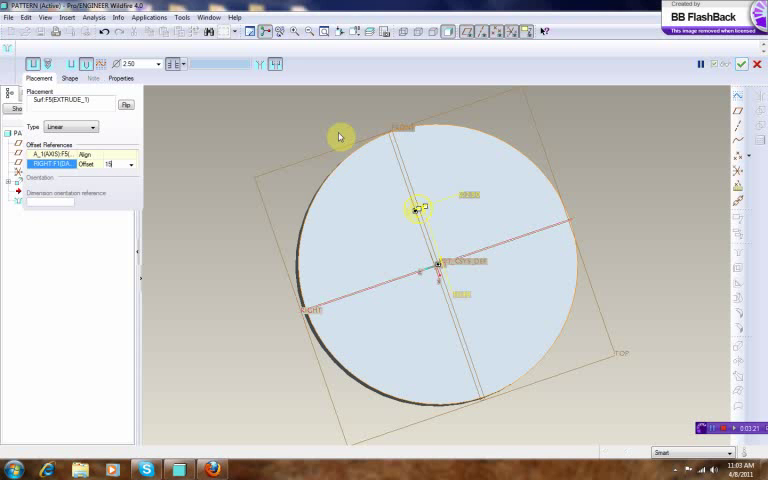
key("Return")
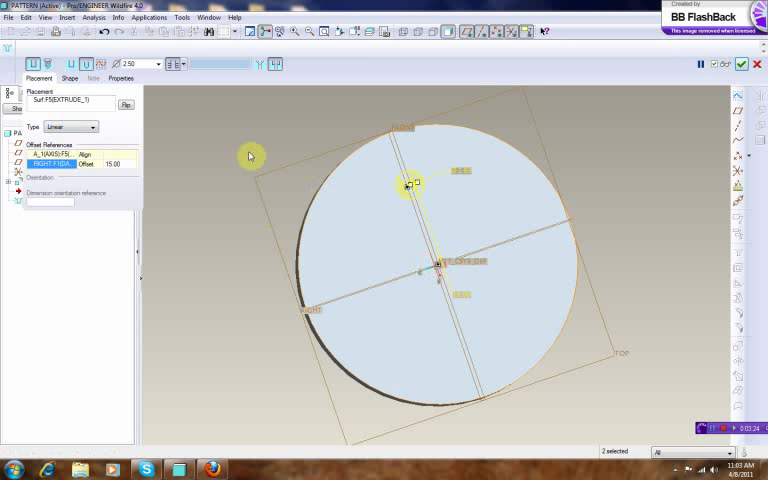
Switch to offset 15 from the axis and aligned to RIGHT, then finish Hole 1
mouse_move(283, 135)
middle_mouse_down()
mouse_move(265, 146)
mouse_move(266, 129)
middle_mouse_up()
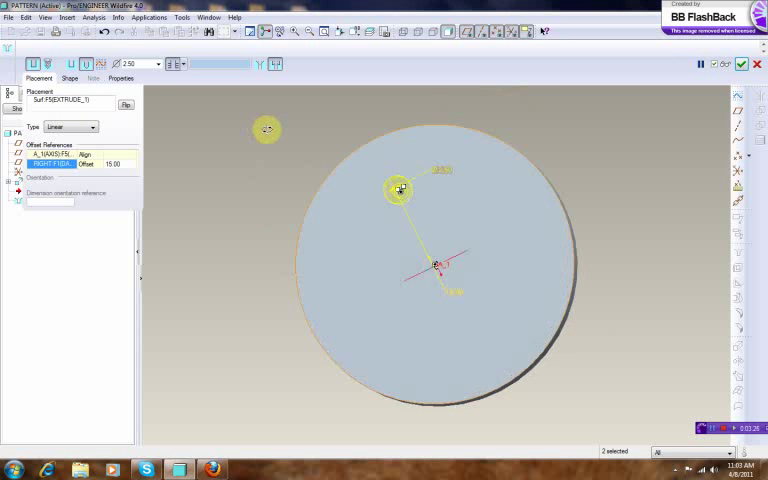
left_click(88, 155)
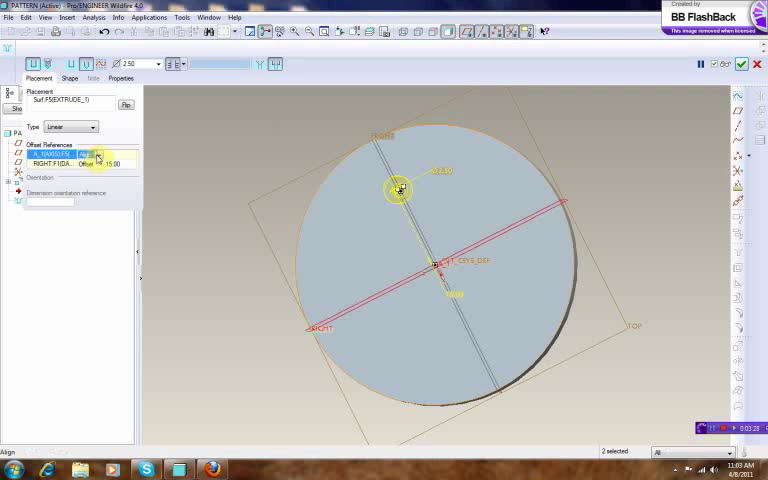
left_click(98, 155)
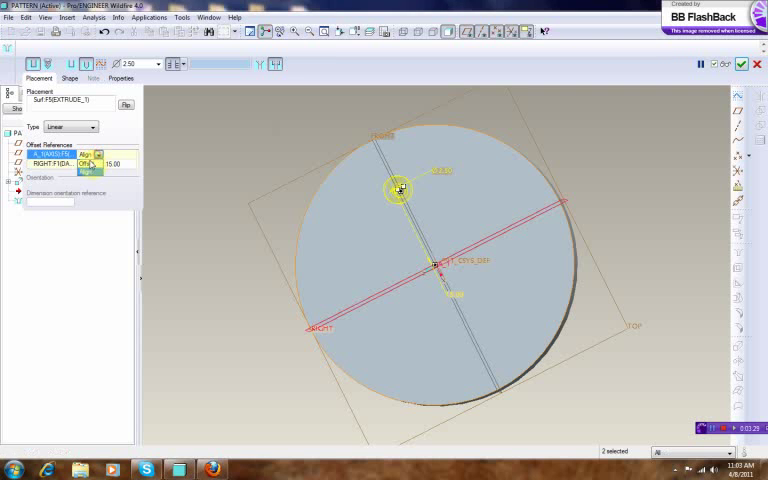
left_click(90, 164)
left_click(117, 155)
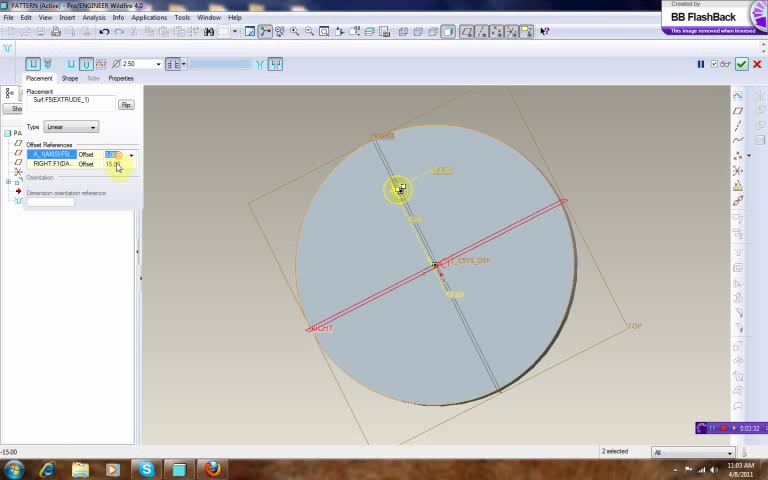
type("15")
key("Return")
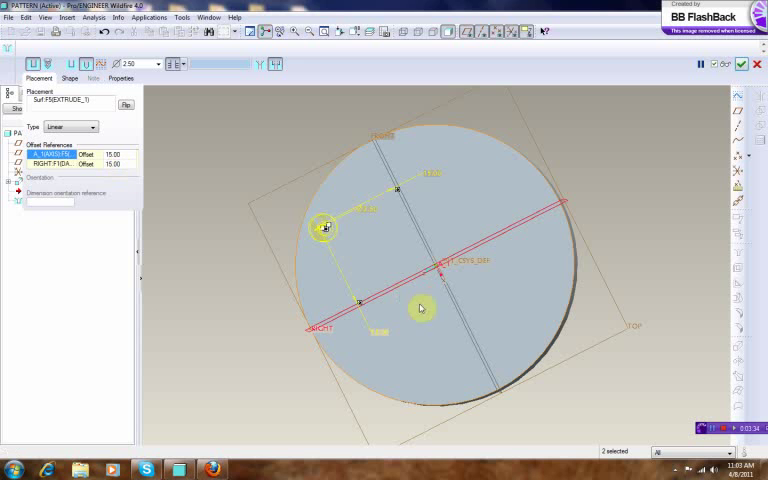
left_click(90, 164)
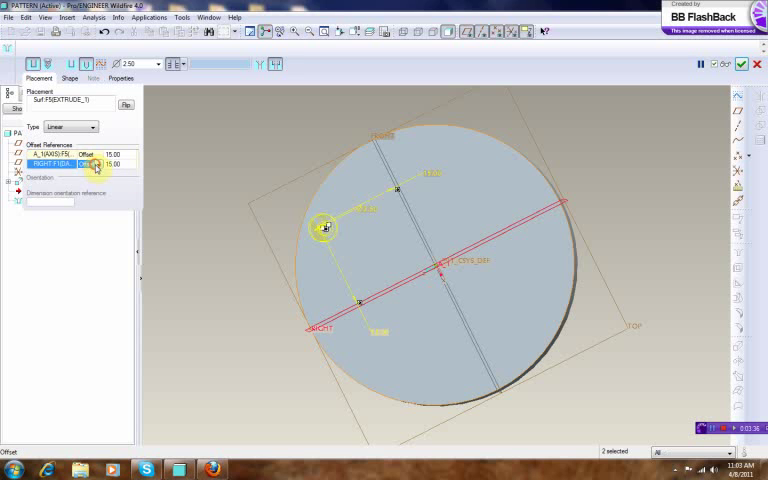
left_click(90, 181)
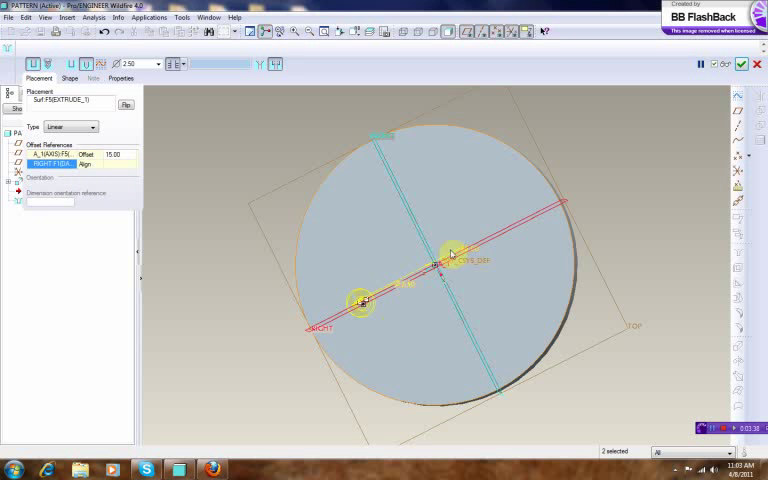
mouse_move(609, 185)
middle_mouse_down()
mouse_move(609, 159)
mouse_move(560, 177)
mouse_move(665, 123)
middle_mouse_up()
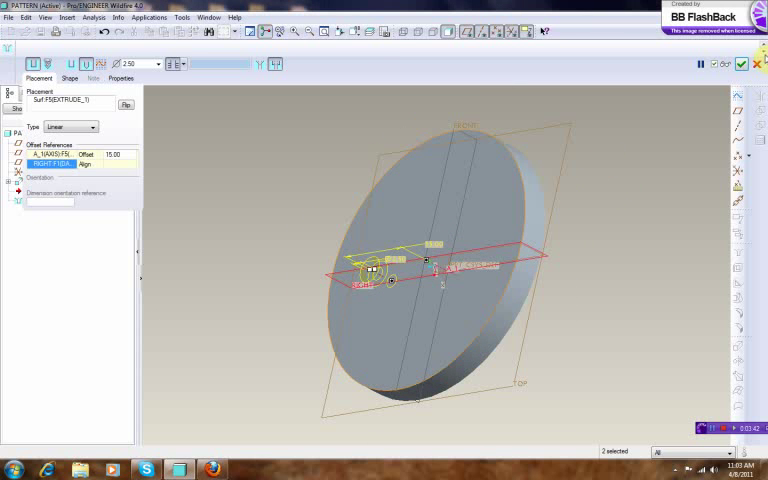
left_click(743, 65)
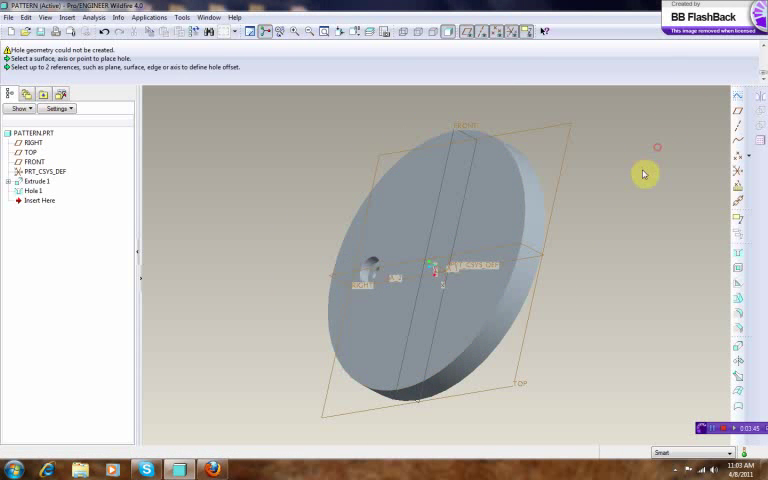
mouse_move(645, 173)
middle_mouse_down()
mouse_move(713, 166)
mouse_move(649, 161)
middle_mouse_up()
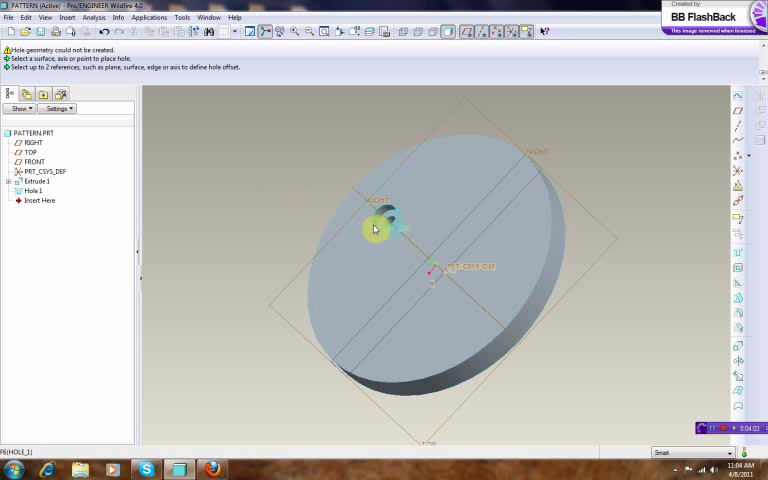
left_click(379, 226)
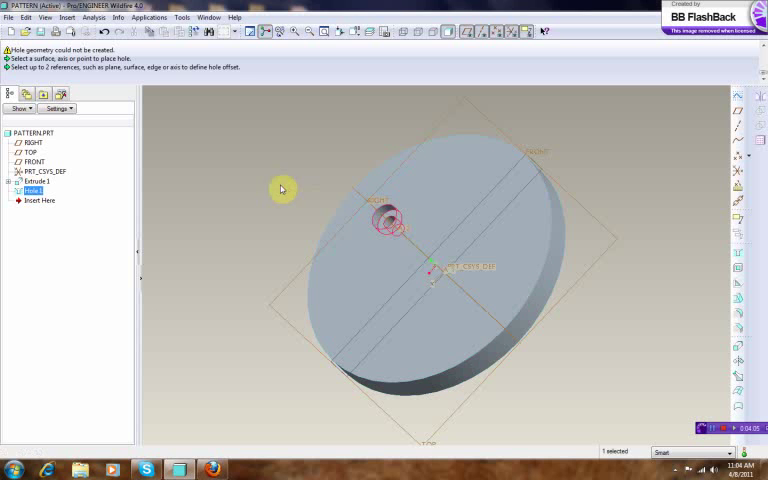
left_click(283, 188)
left_click(381, 226)
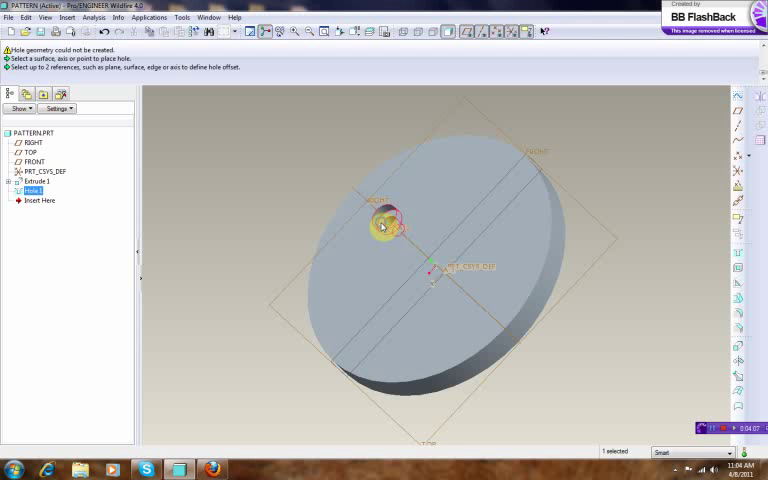
right_click(381, 226)
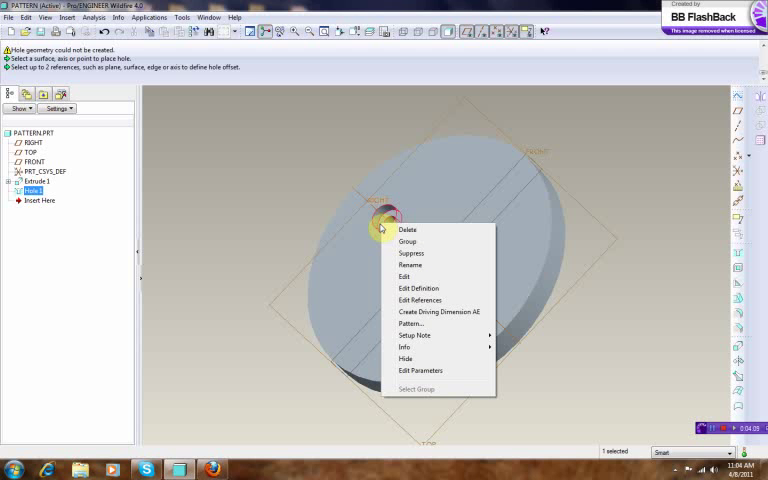
Start an Axis-type pattern of Hole 1 around the disc's central axis
left_click(411, 323)
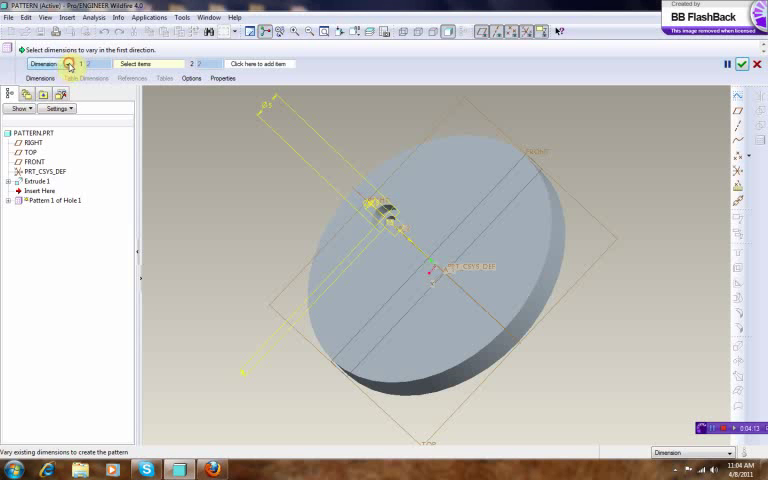
left_click(69, 65)
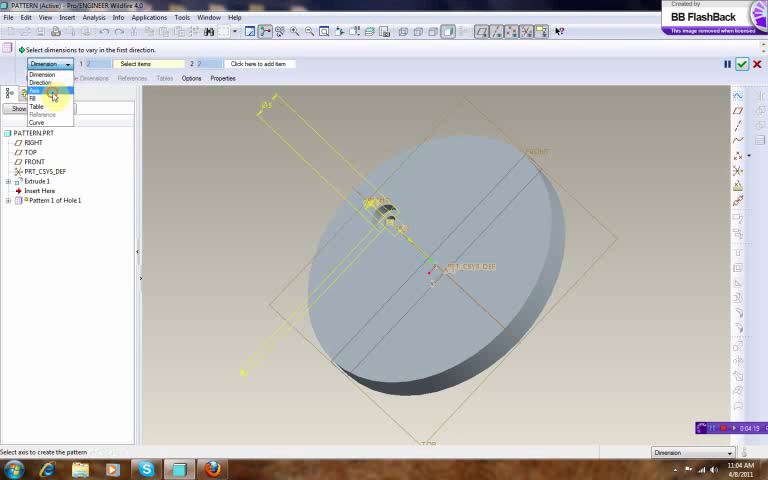
left_click(54, 96)
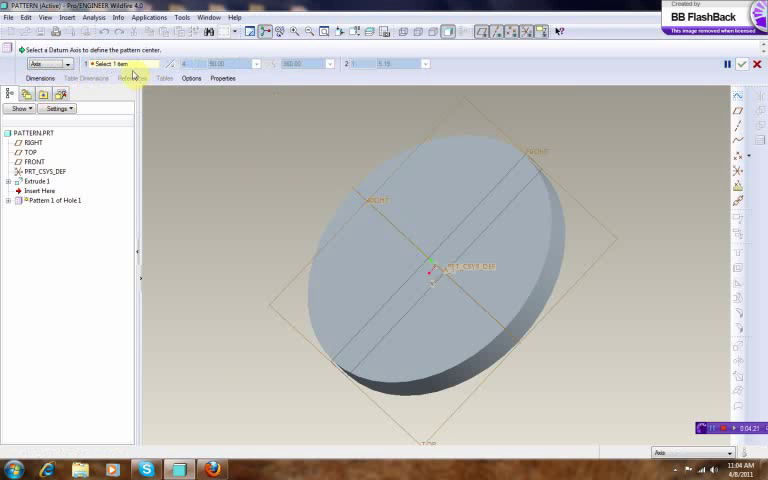
scroll(443, 276, "down", 3)
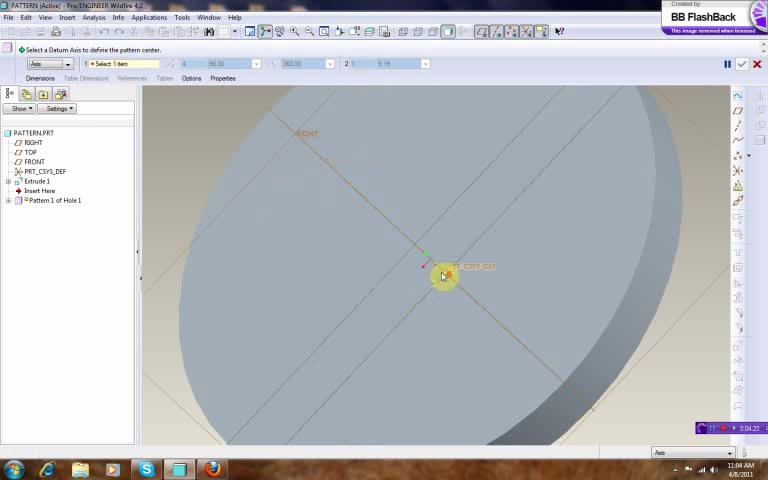
mouse_move(523, 254)
middle_mouse_down()
mouse_move(531, 235)
mouse_move(514, 240)
middle_mouse_up()
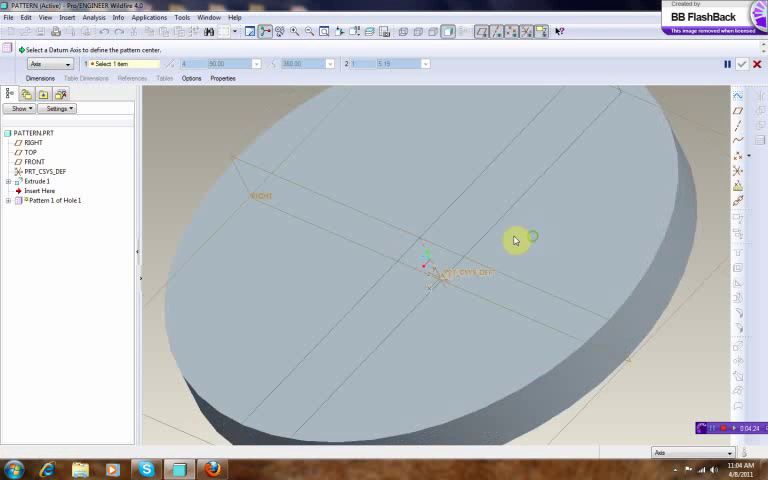
left_click(433, 266)
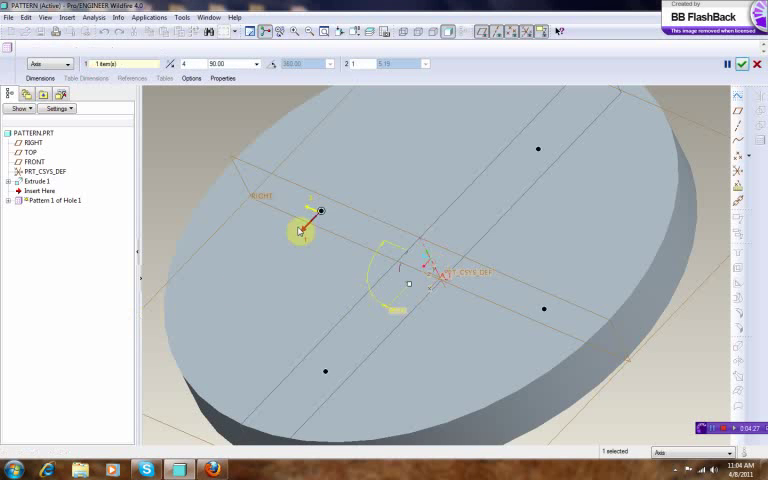
scroll(300, 228, "up", 3)
Set the pattern to 5 members at 72° spacing and confirm it
middle_click_drag(177, 189, 185, 214)
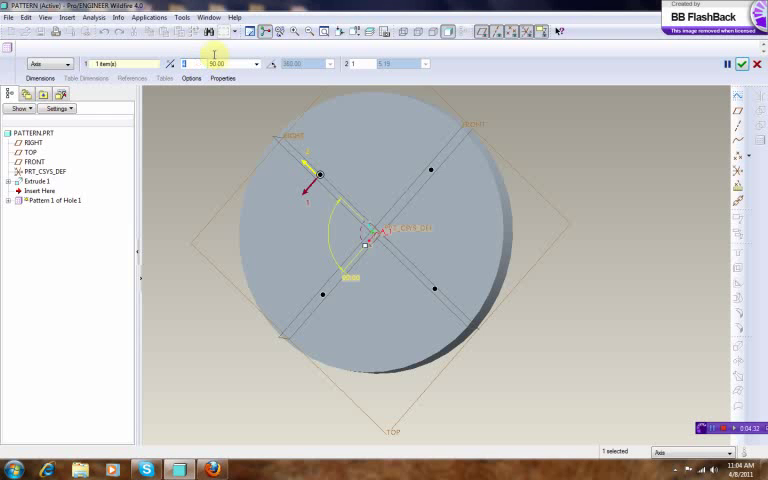
double_click(237, 64)
type("72")
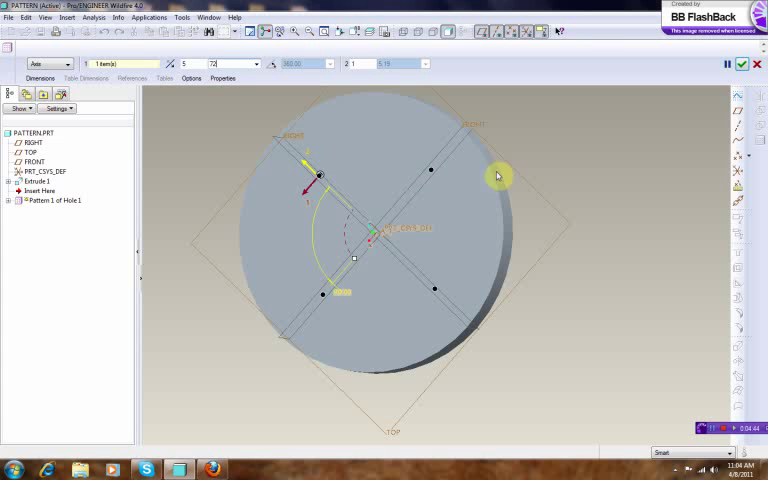
key("Return")
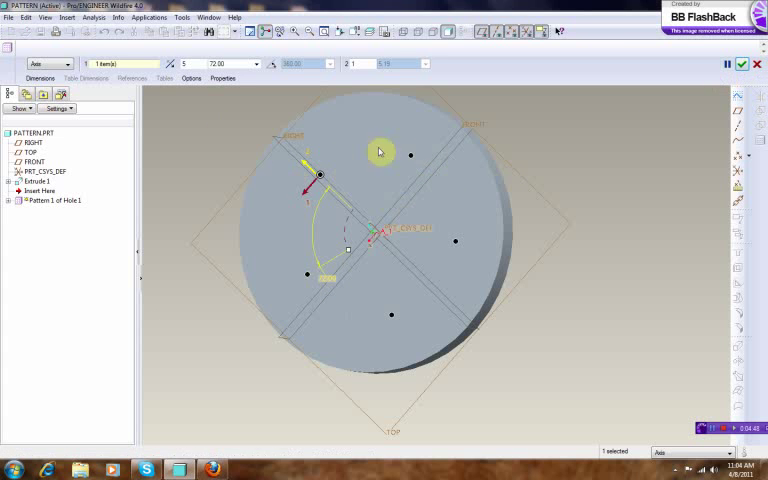
left_click(743, 66)
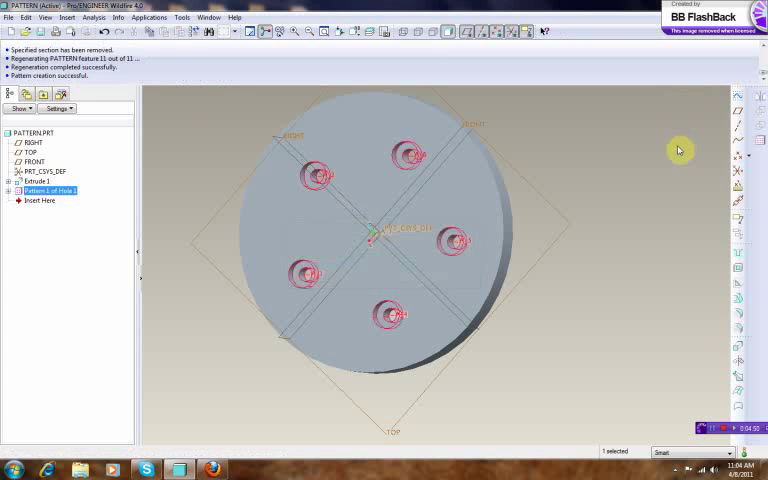
left_click(664, 160)
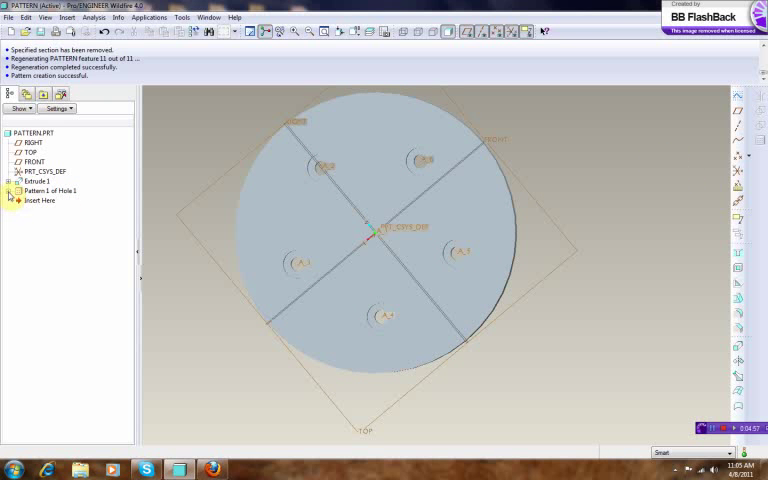
left_click(8, 190)
left_click(45, 200)
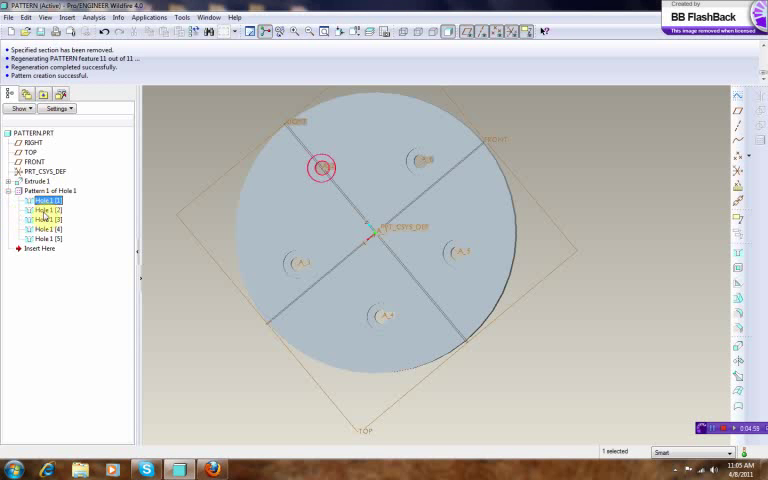
left_click(45, 210)
left_click(45, 229)
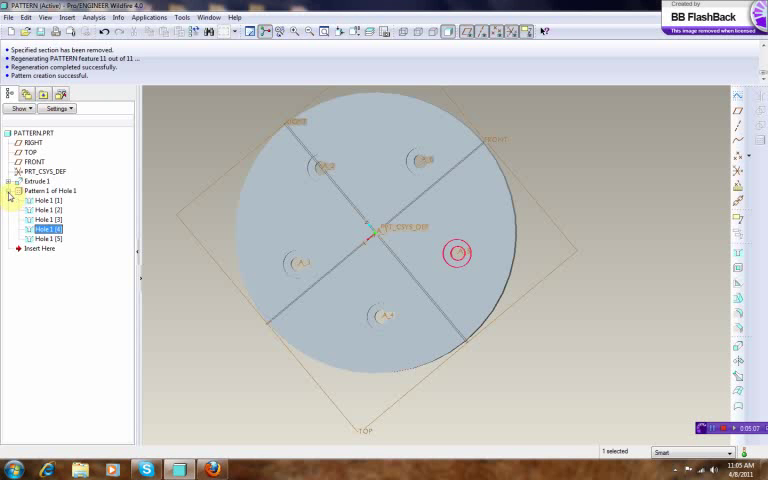
left_click(9, 191)
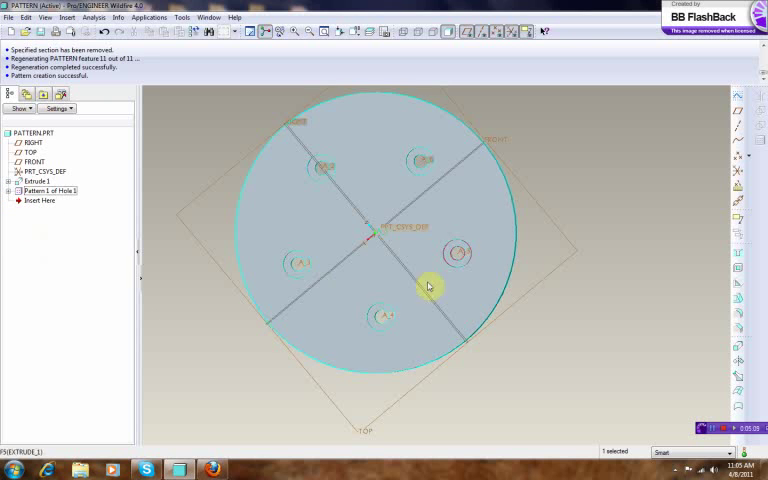
left_click(603, 199)
mouse_move(597, 170)
middle_mouse_down()
mouse_move(542, 206)
mouse_move(549, 257)
mouse_move(593, 243)
middle_mouse_up()
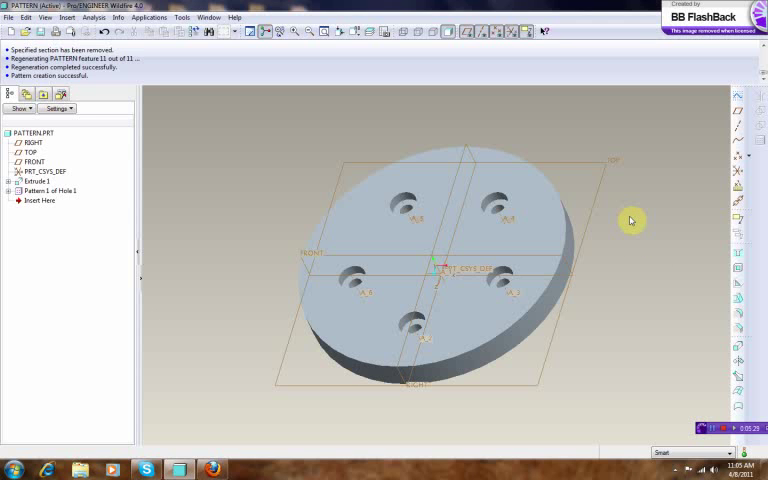
mouse_move(635, 228)
middle_mouse_down()
mouse_move(643, 245)
mouse_move(626, 254)
middle_mouse_up()
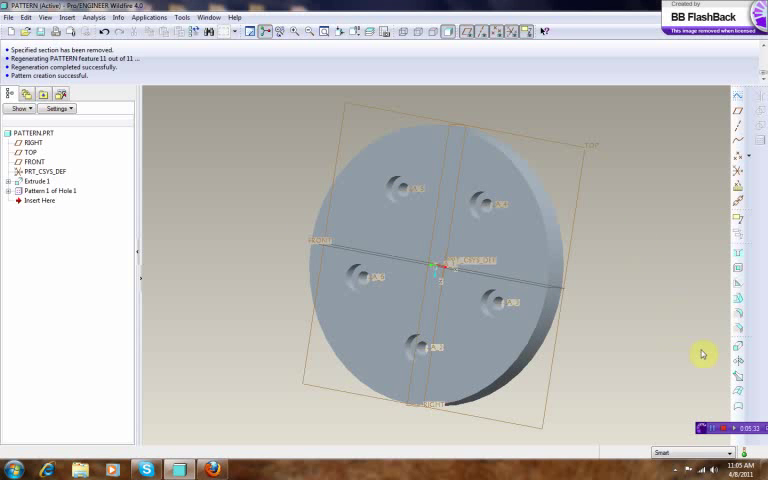